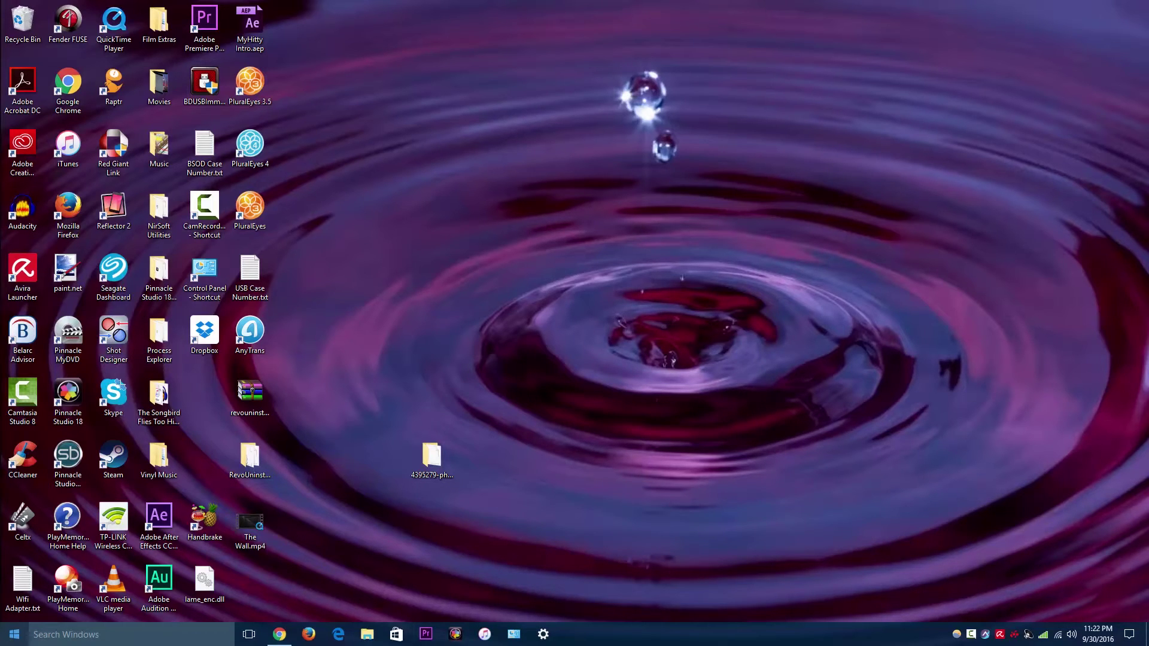
Search the taskbar for 'co' and open Control Panel from the best match
right_click(14, 634)
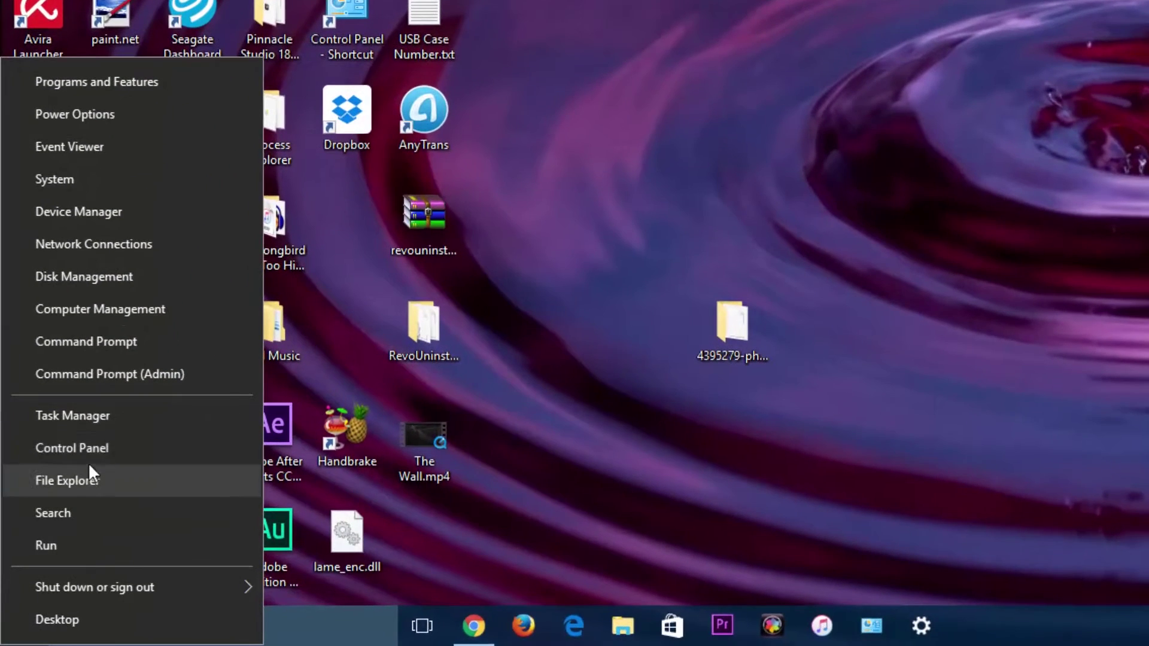
left_click(308, 634)
left_click(306, 633)
type("co")
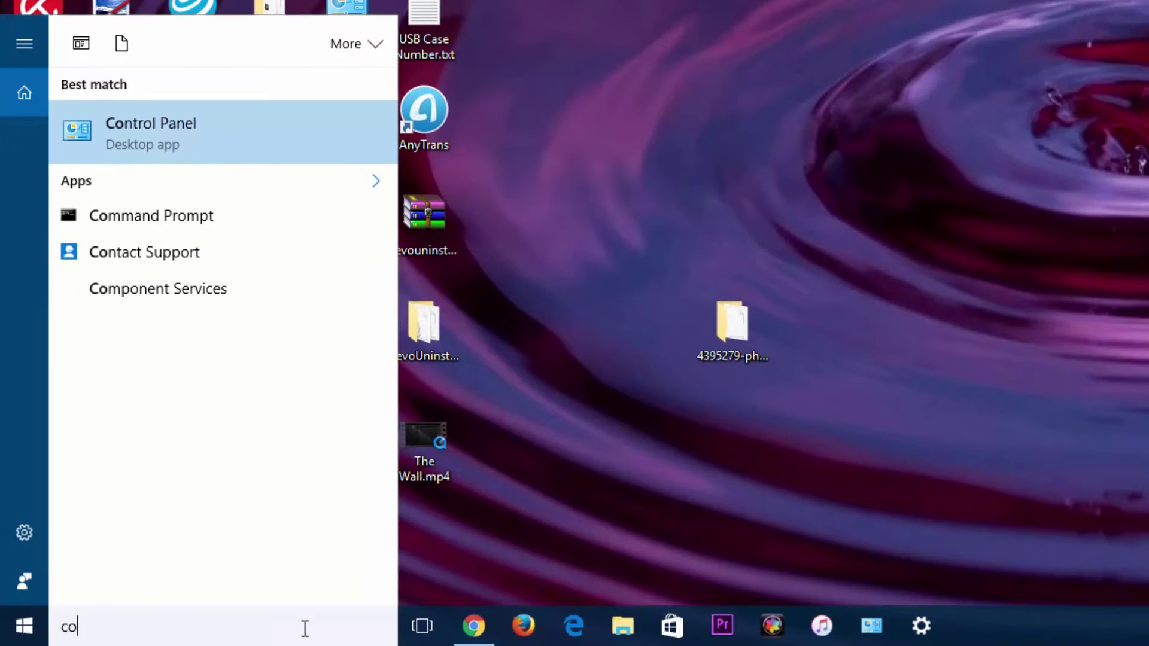
left_click(192, 159)
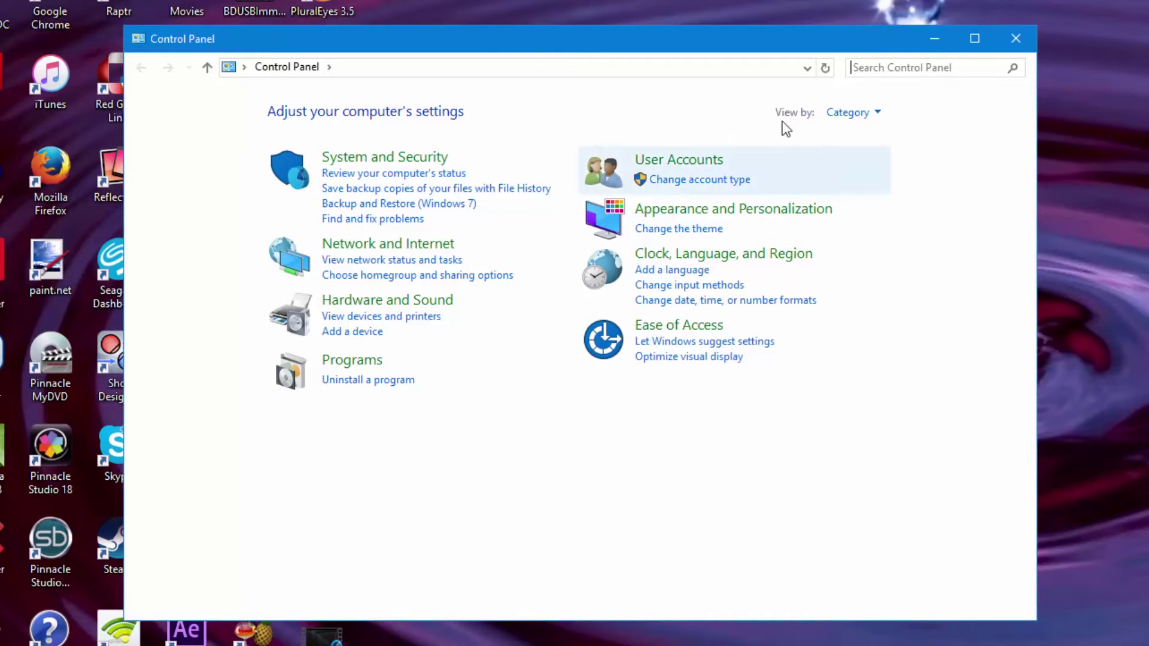
Search Control Panel for 'troubl' and open the Troubleshooting page
left_click(903, 70)
type("tr")
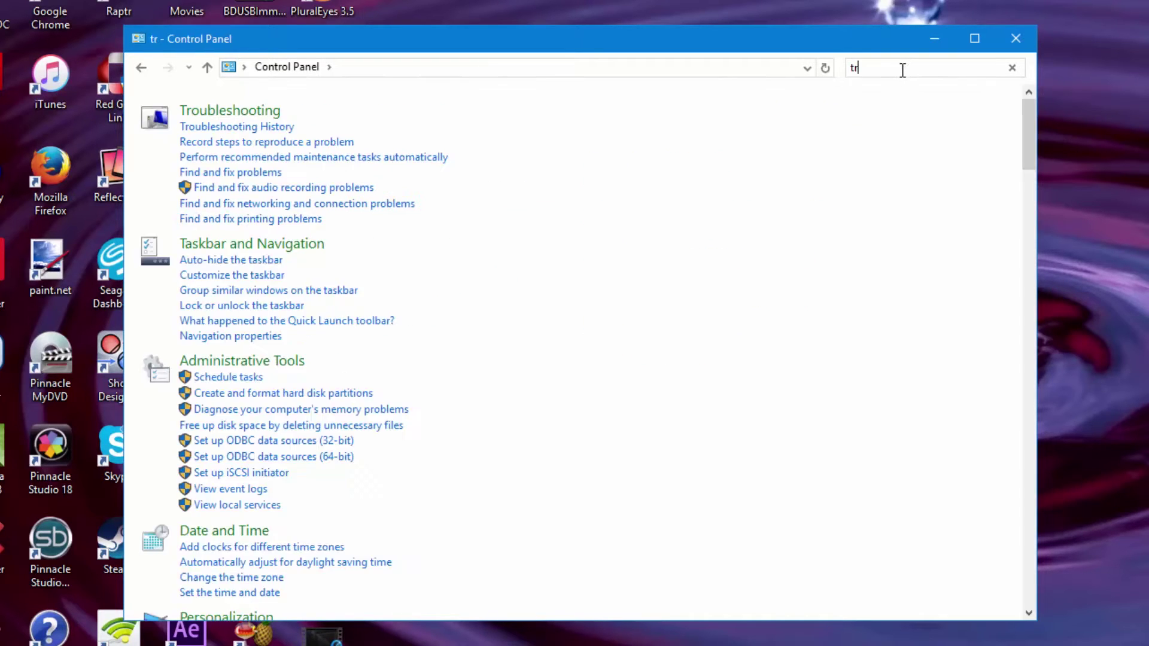
type("oubl")
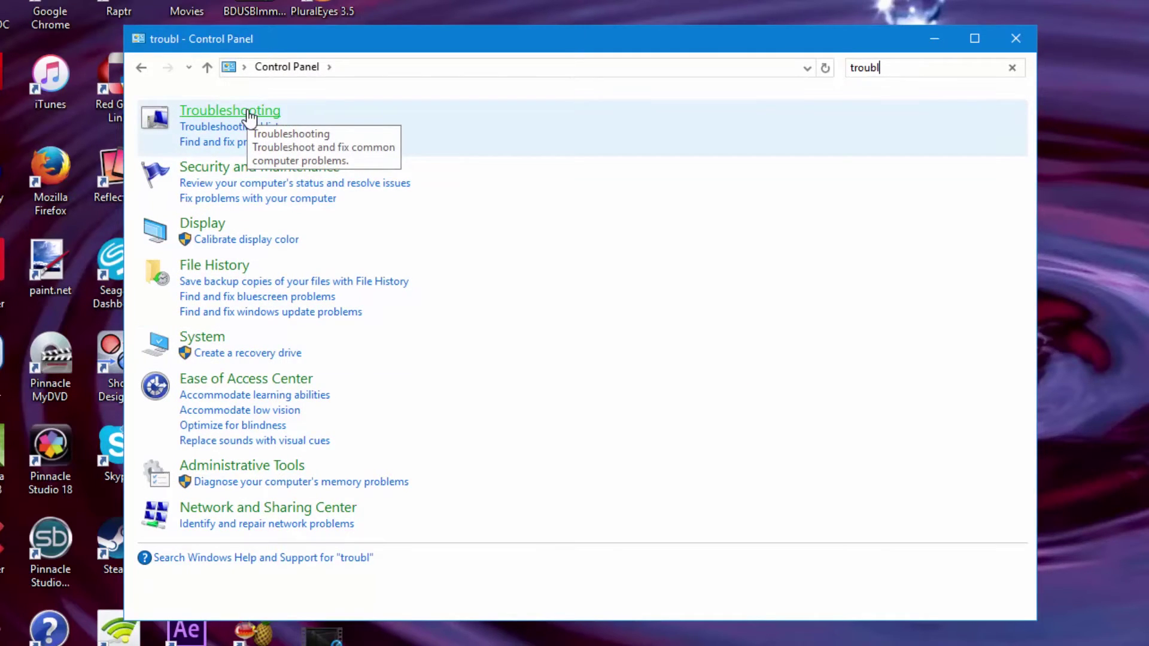
left_click(250, 113)
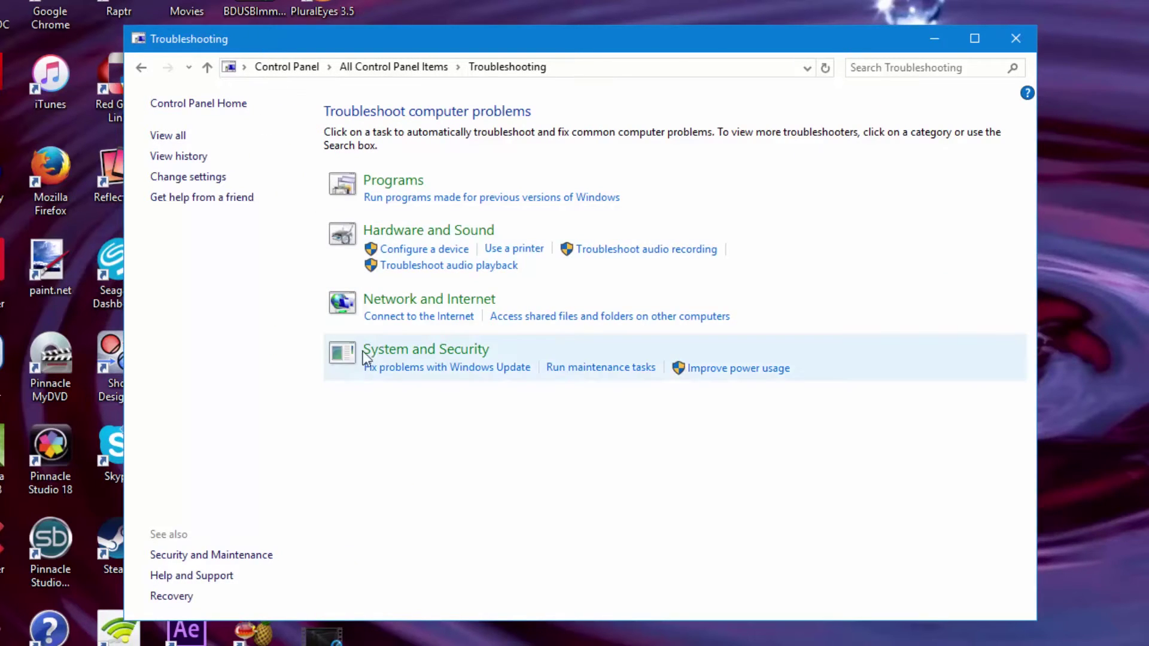
Run the Windows Update troubleshooter as administrator with Apply repairs automatically enabled
left_click(430, 367)
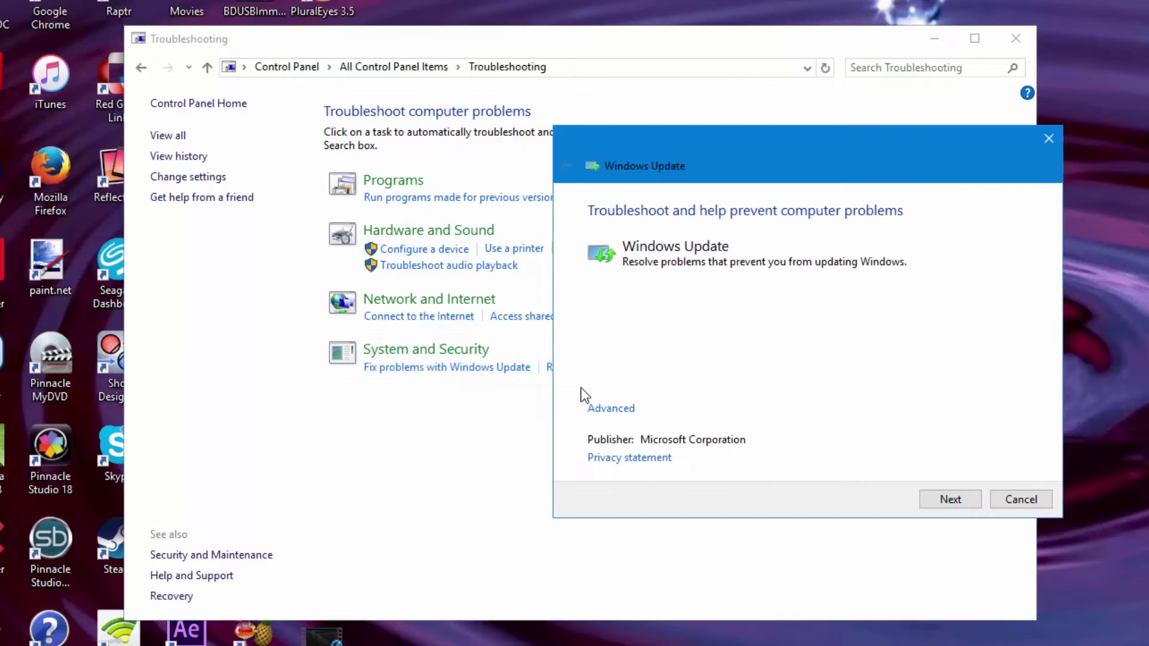
left_click(615, 409)
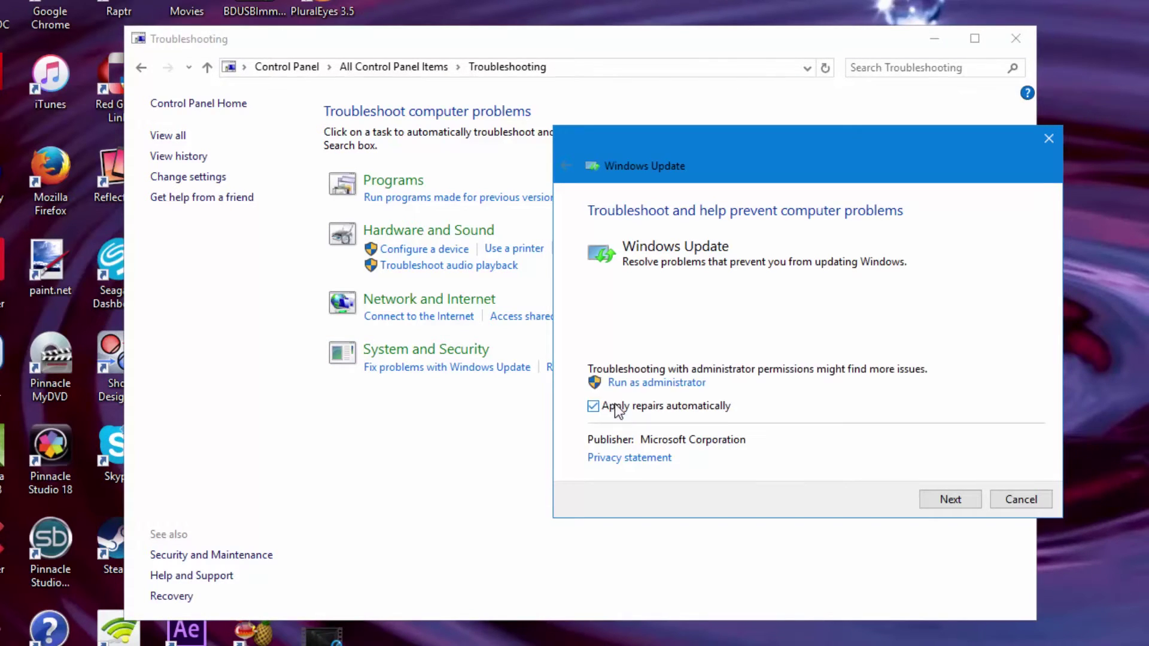
left_click(655, 383)
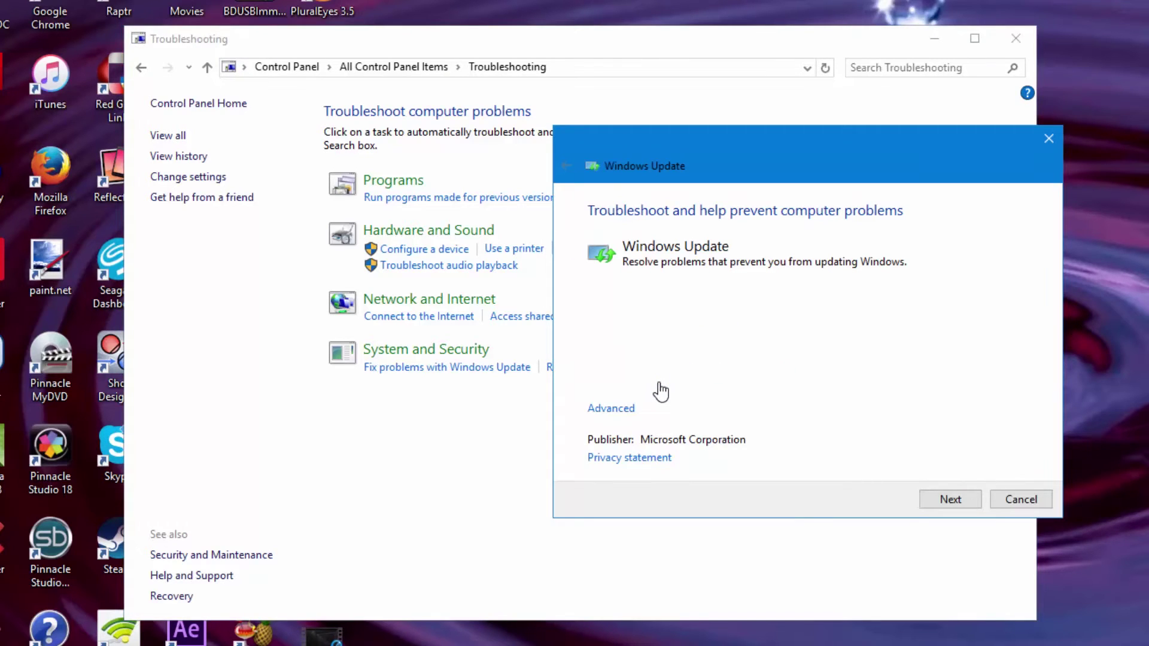
left_click(611, 409)
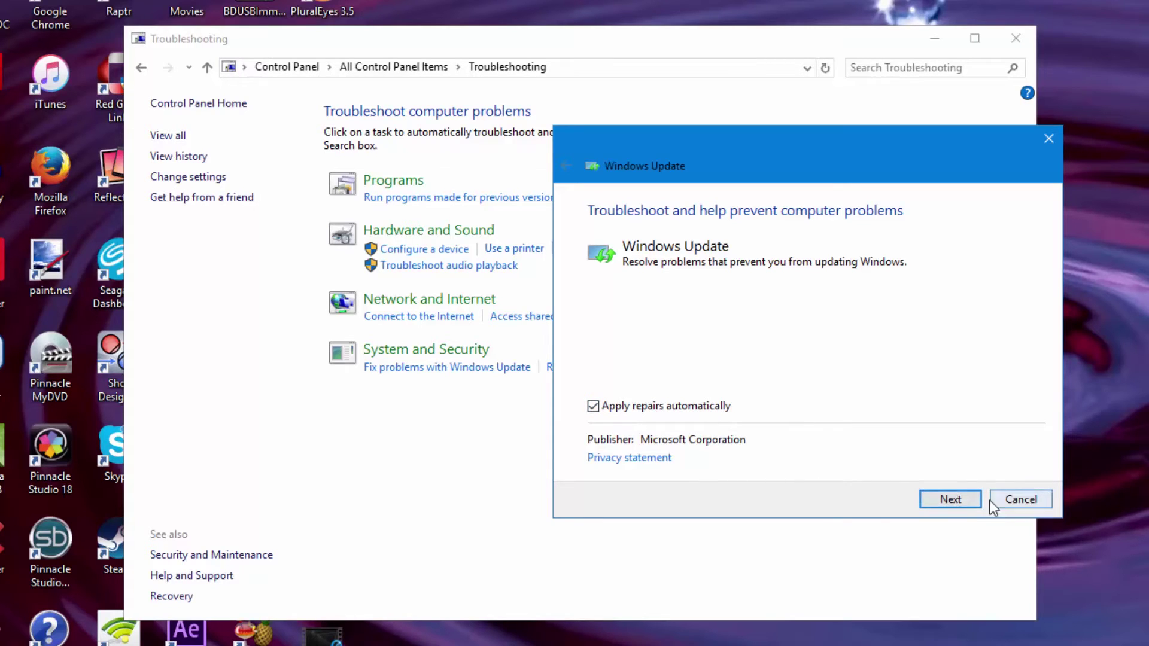
left_click(956, 500)
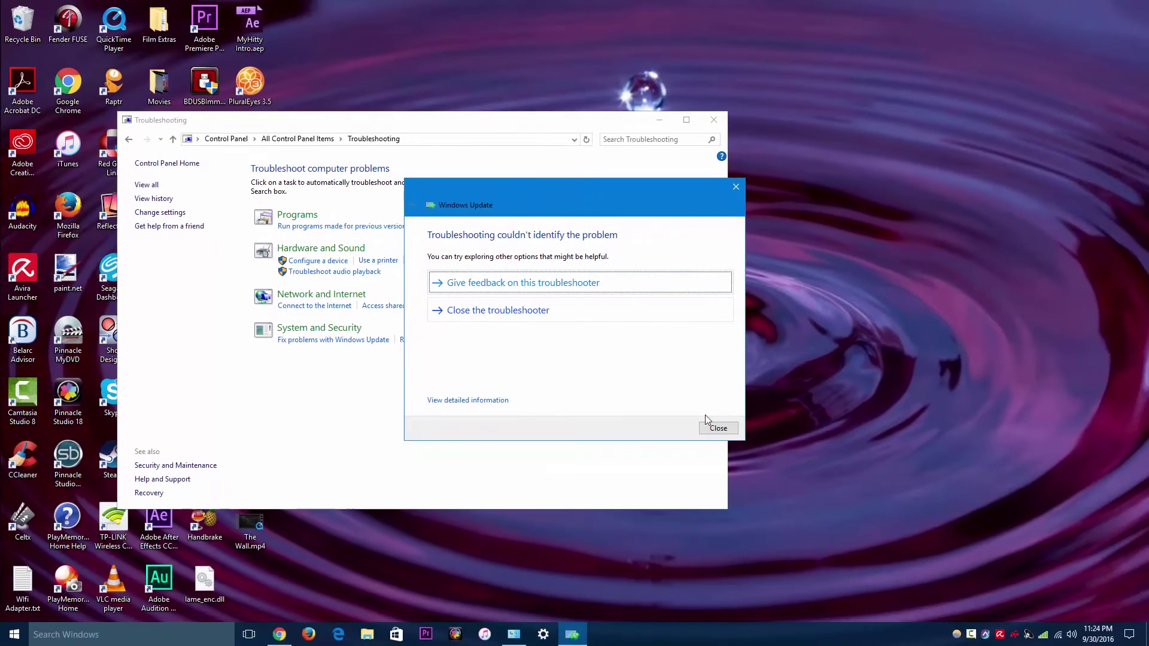
Close the finished Windows Update troubleshooter and the Troubleshooting window
left_click(710, 428)
left_click(714, 120)
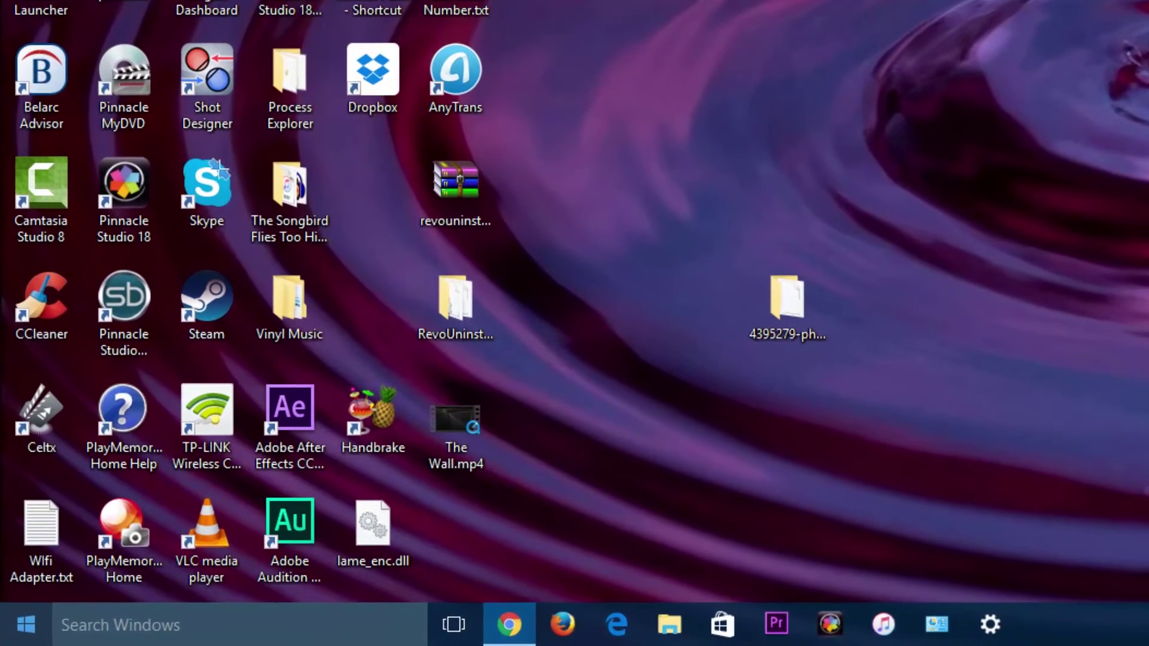
Search for 'comm' and launch Command Prompt as administrator
right_click(25, 625)
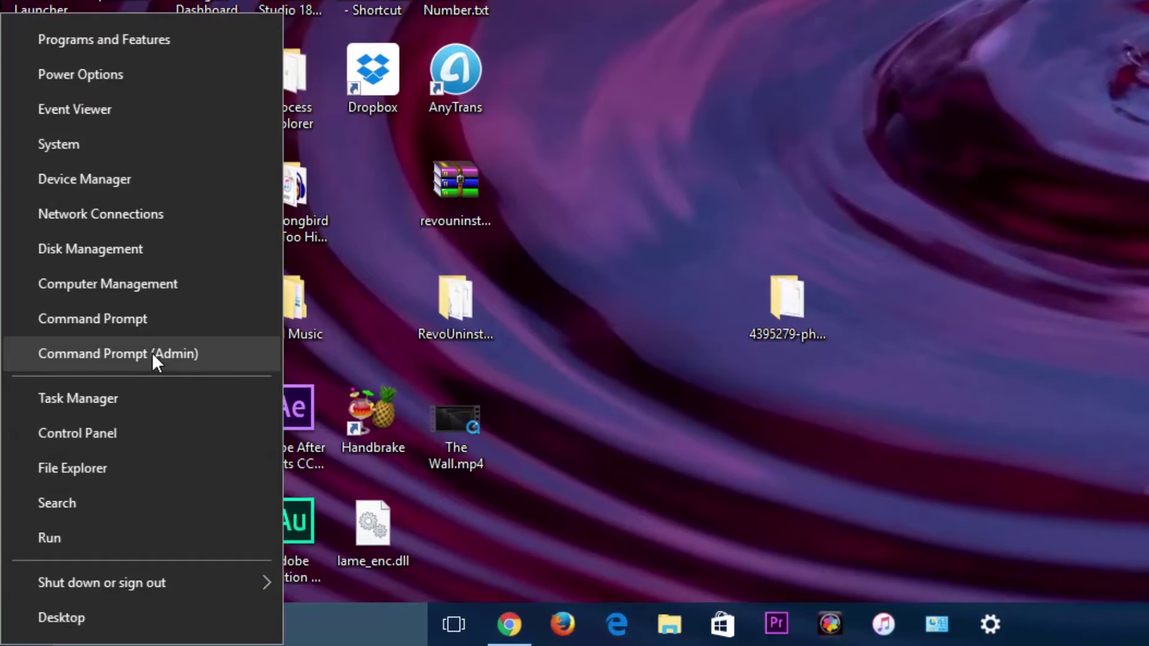
left_click(303, 627)
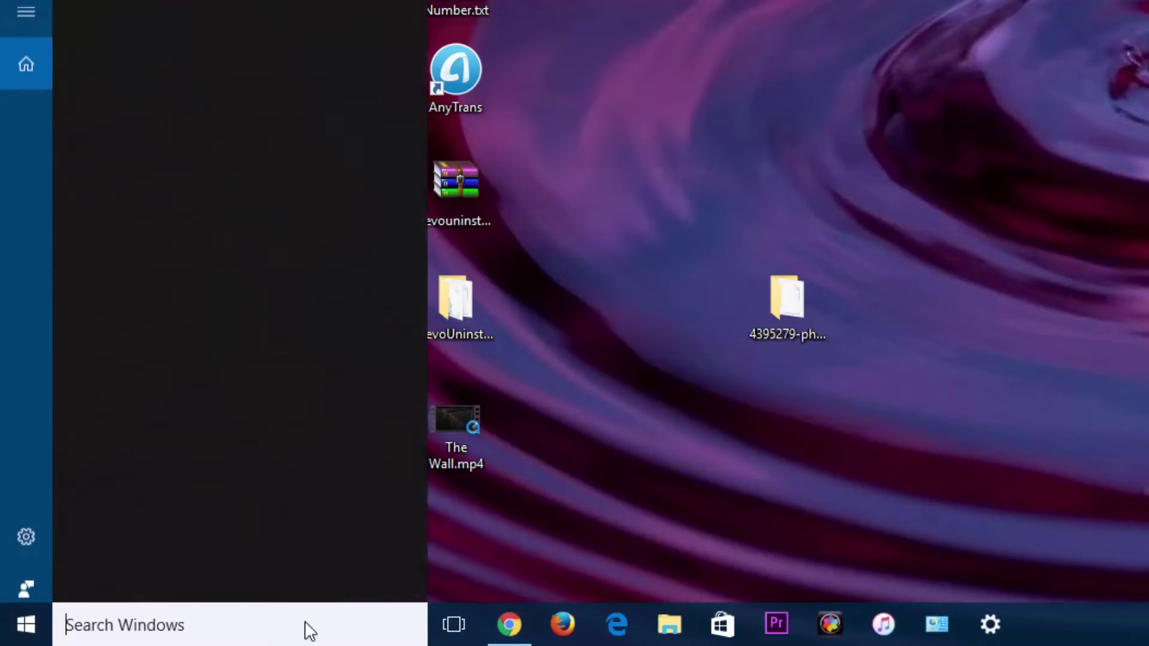
type("comm")
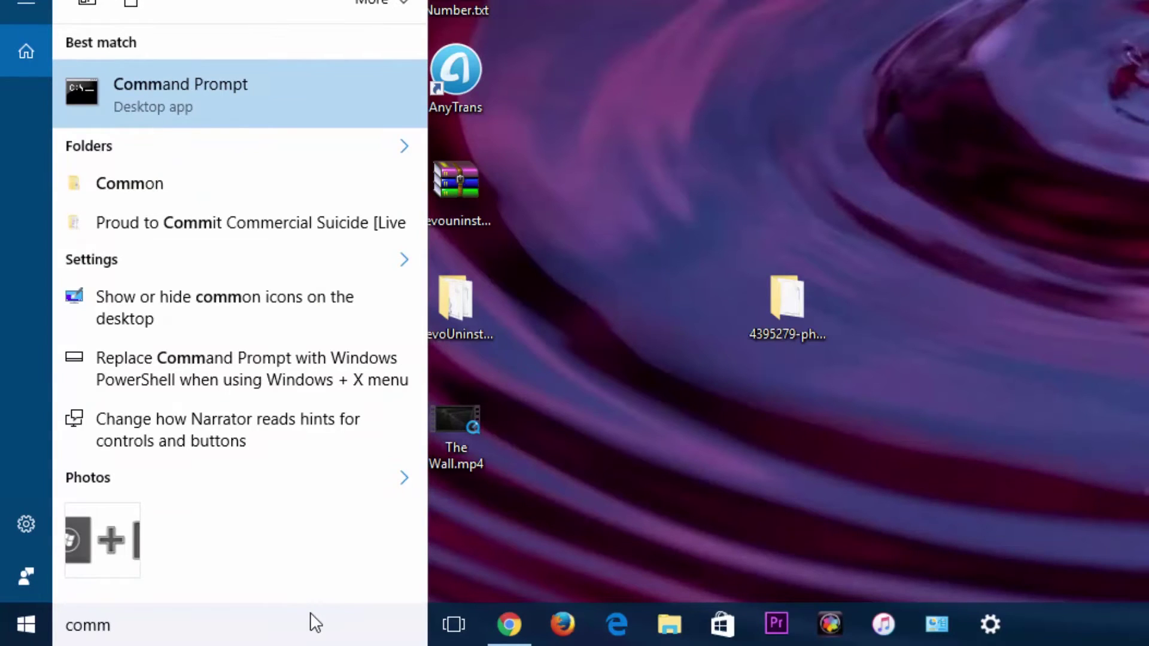
right_click(228, 94)
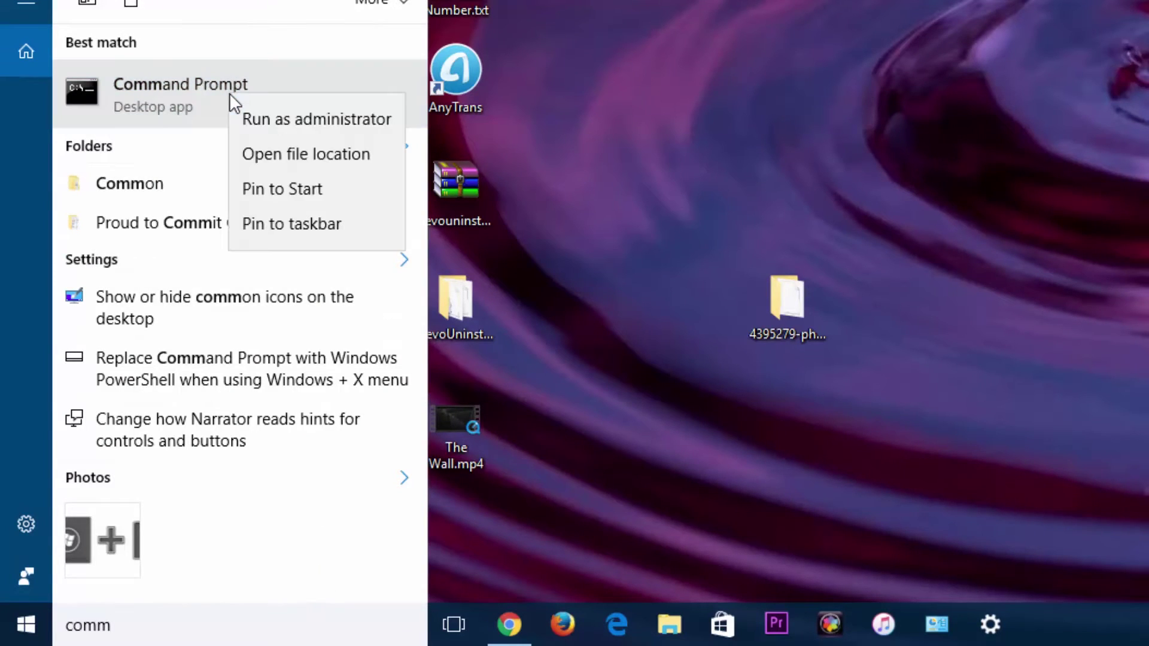
left_click(268, 116)
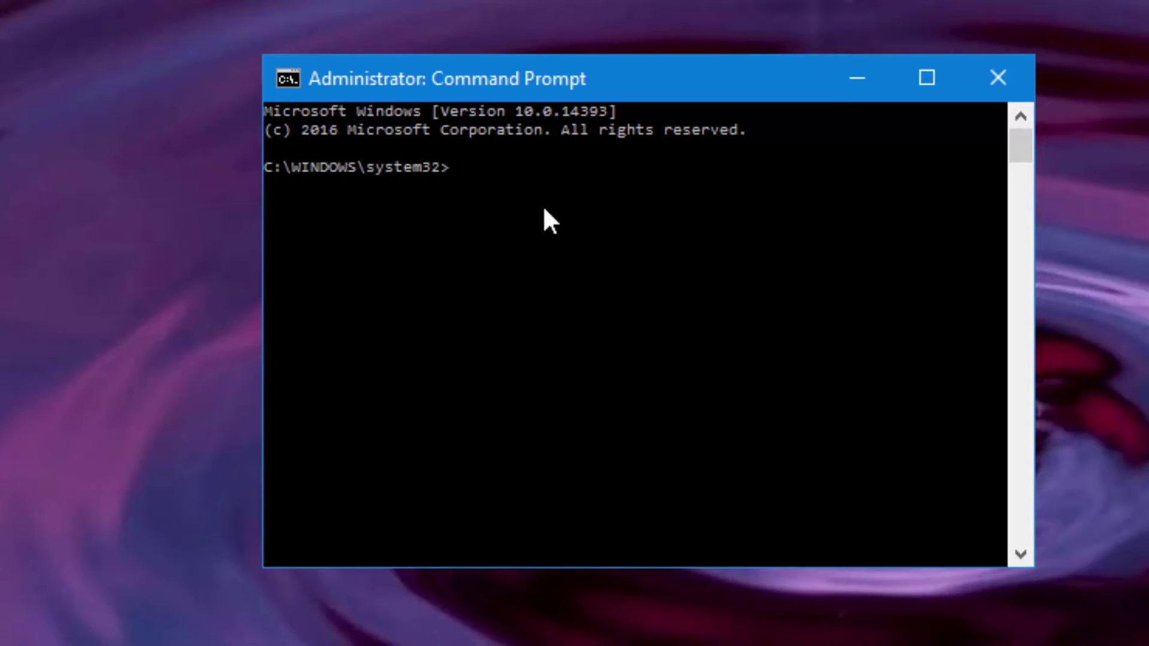
Stop the Windows Update service with 'net stop wuauserv'
type("net stop wuauserv")
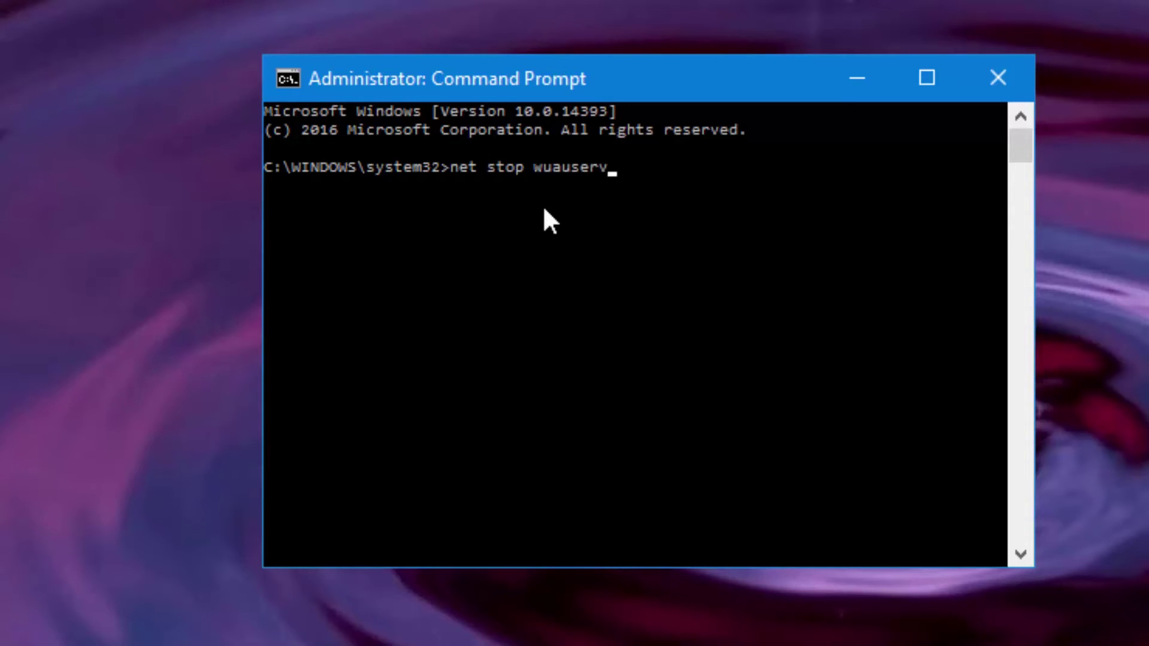
key("Return")
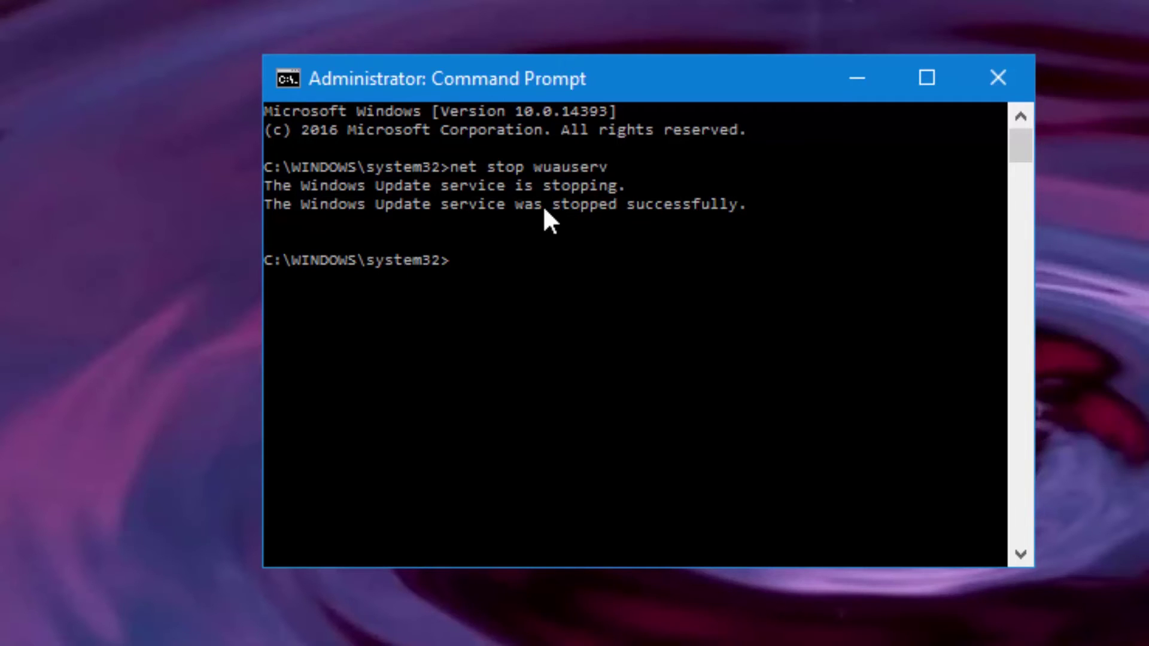
Stop the BITS service with 'net stop bits', then exit the console
type("net stop bits")
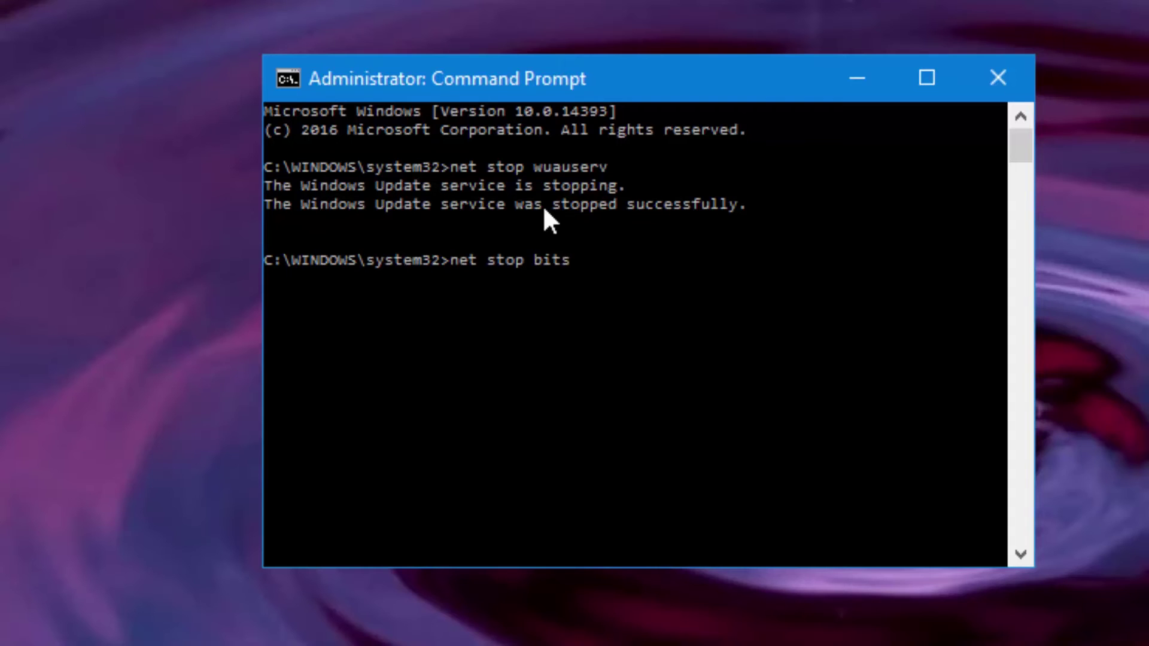
key("Return")
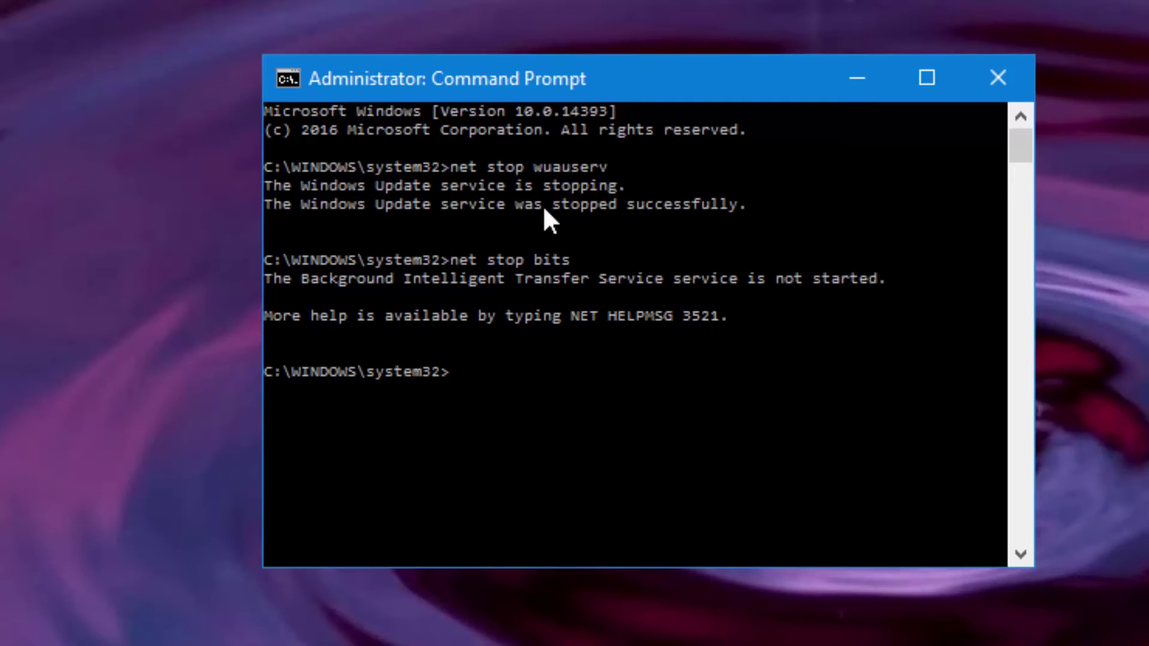
type("exit")
key("Return")
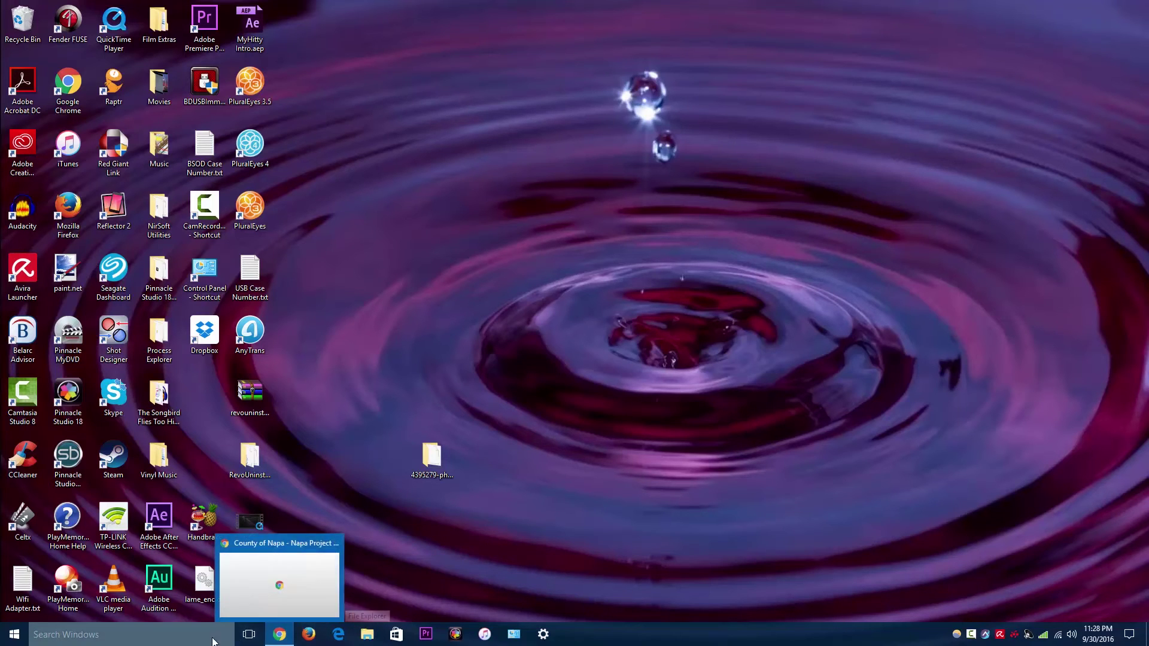
Open File Explorer via a 'file' search and browse to C:\Windows\SoftwareDistribution
left_click(149, 638)
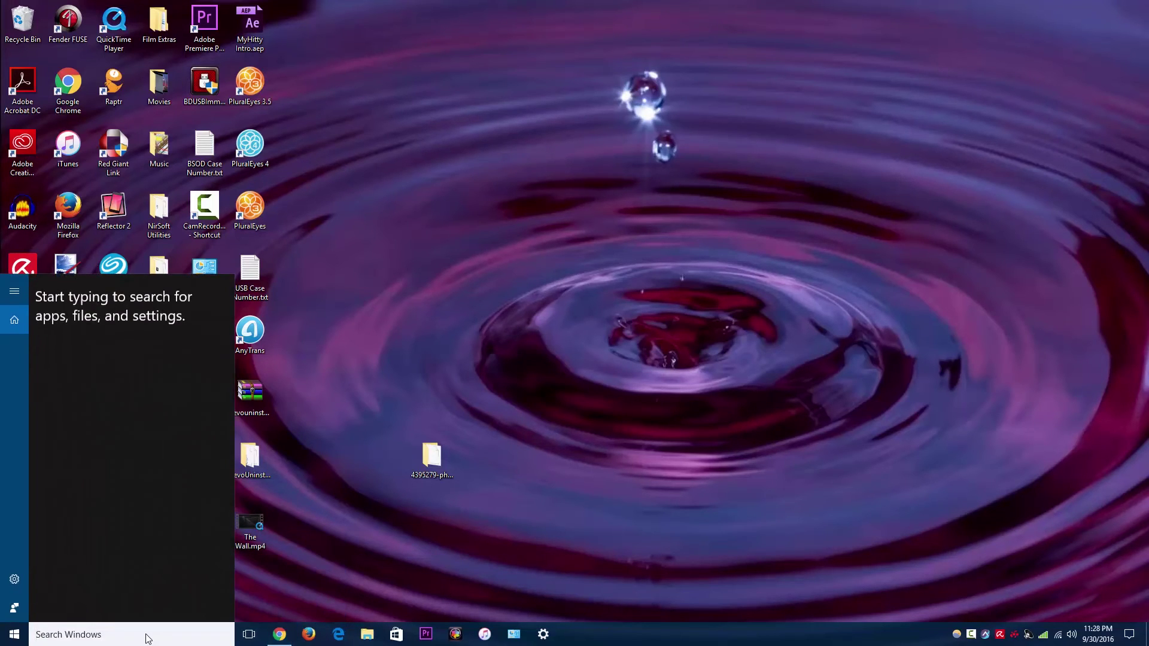
type("file")
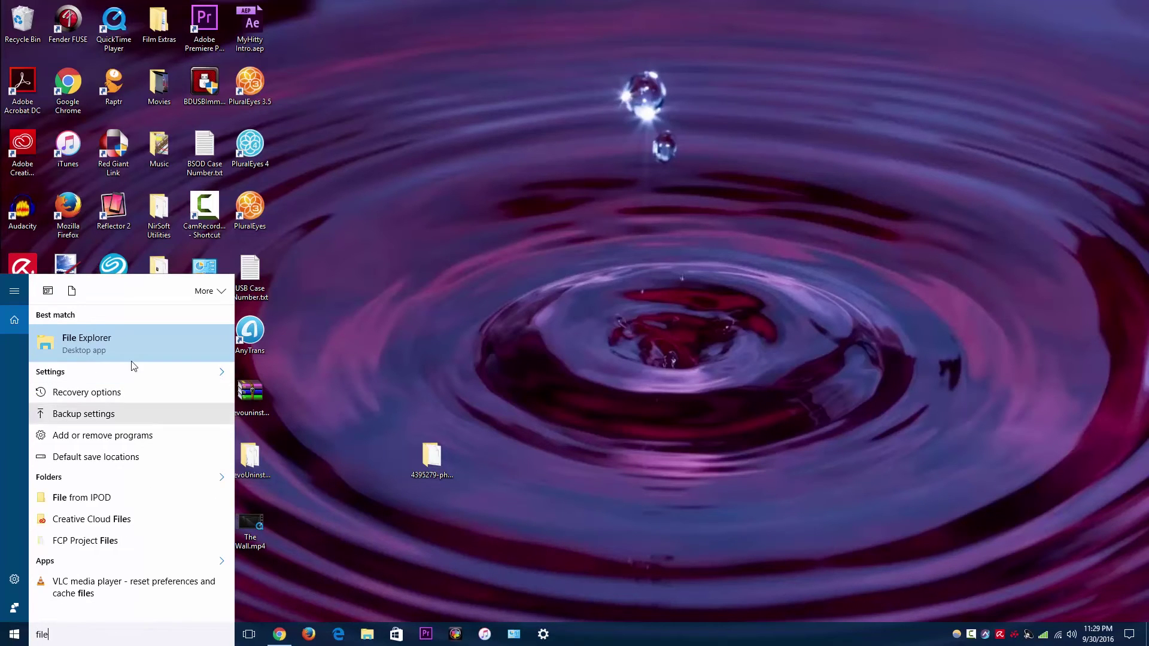
left_click(123, 341)
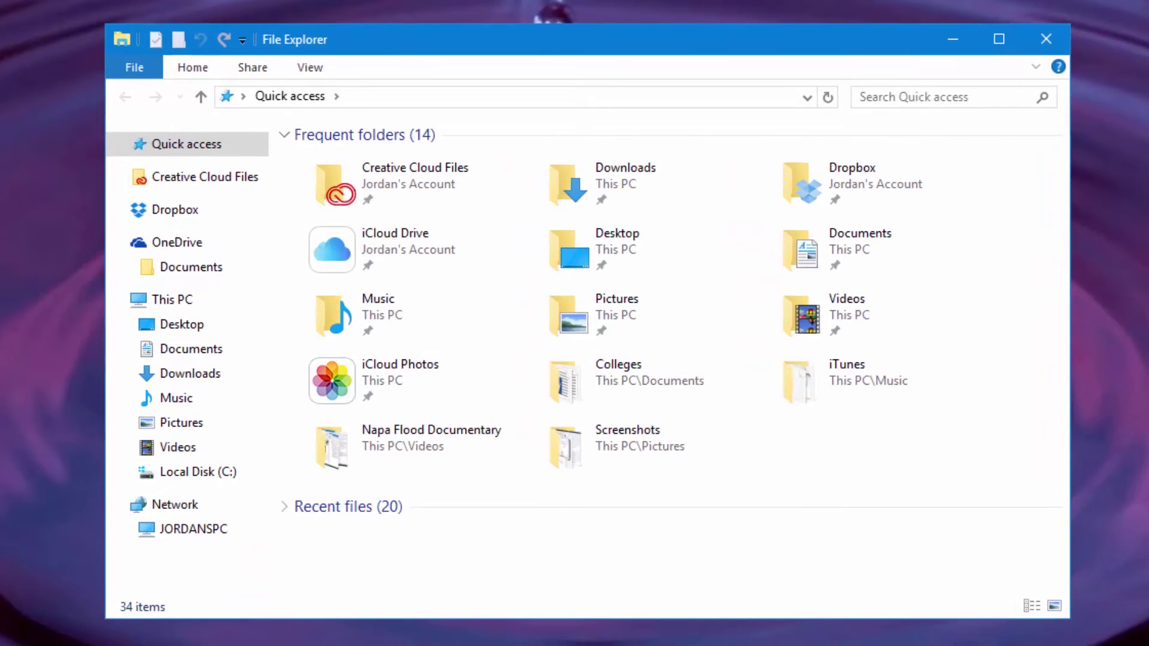
left_click(187, 306)
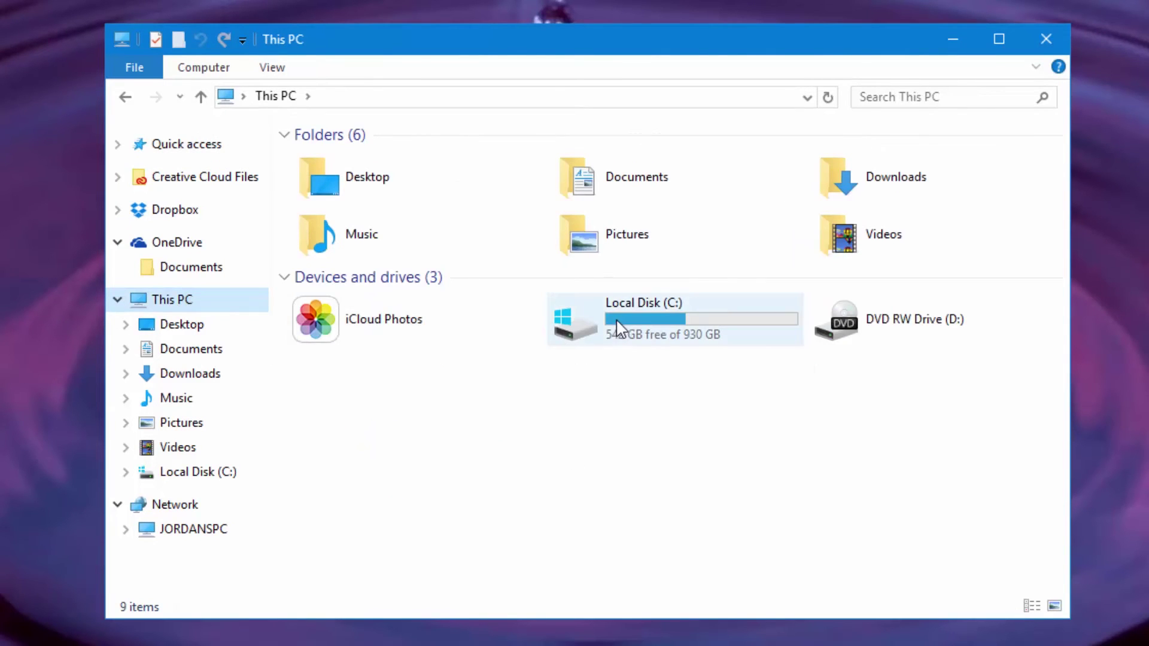
mouse_move(617, 318)
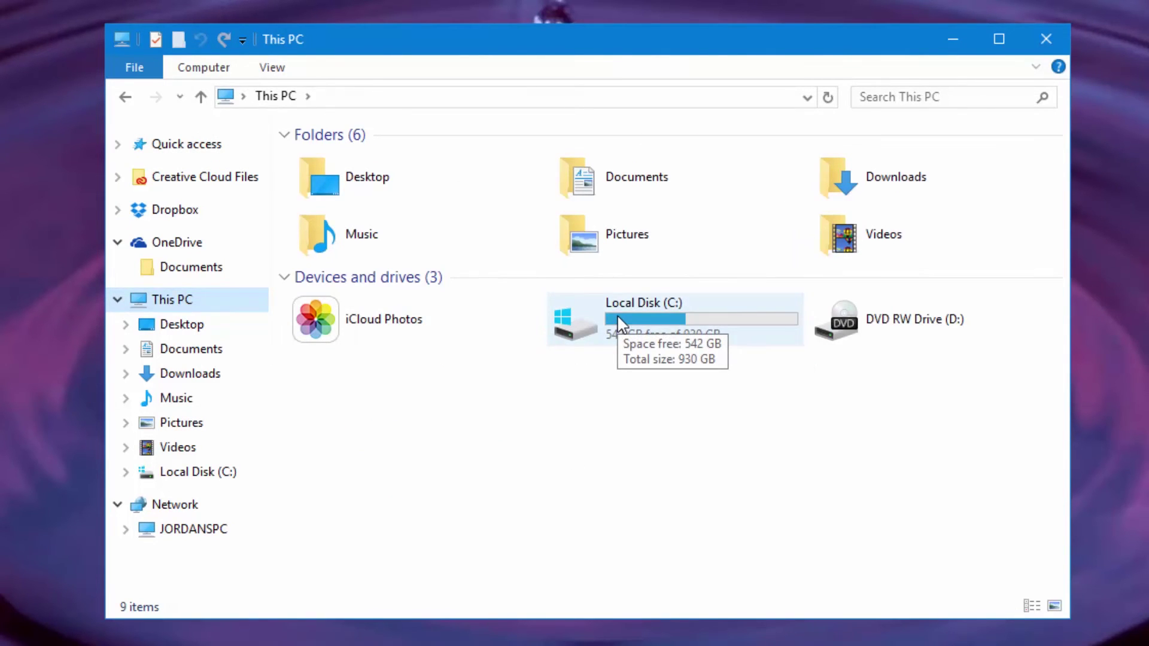
double_click(616, 314)
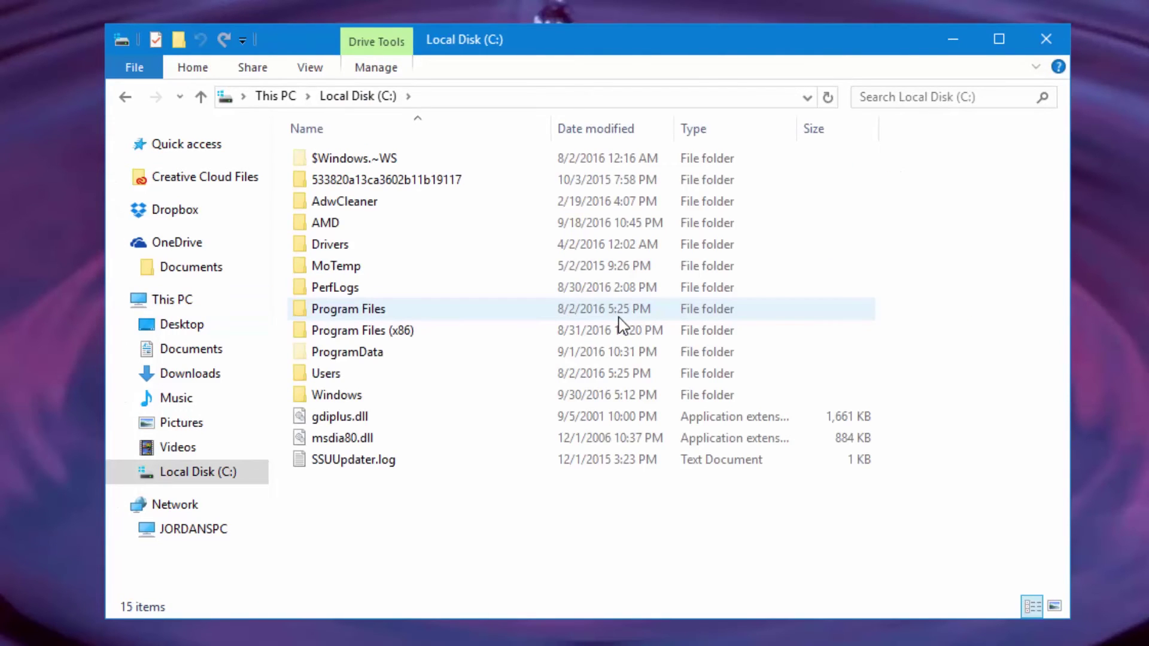
double_click(323, 399)
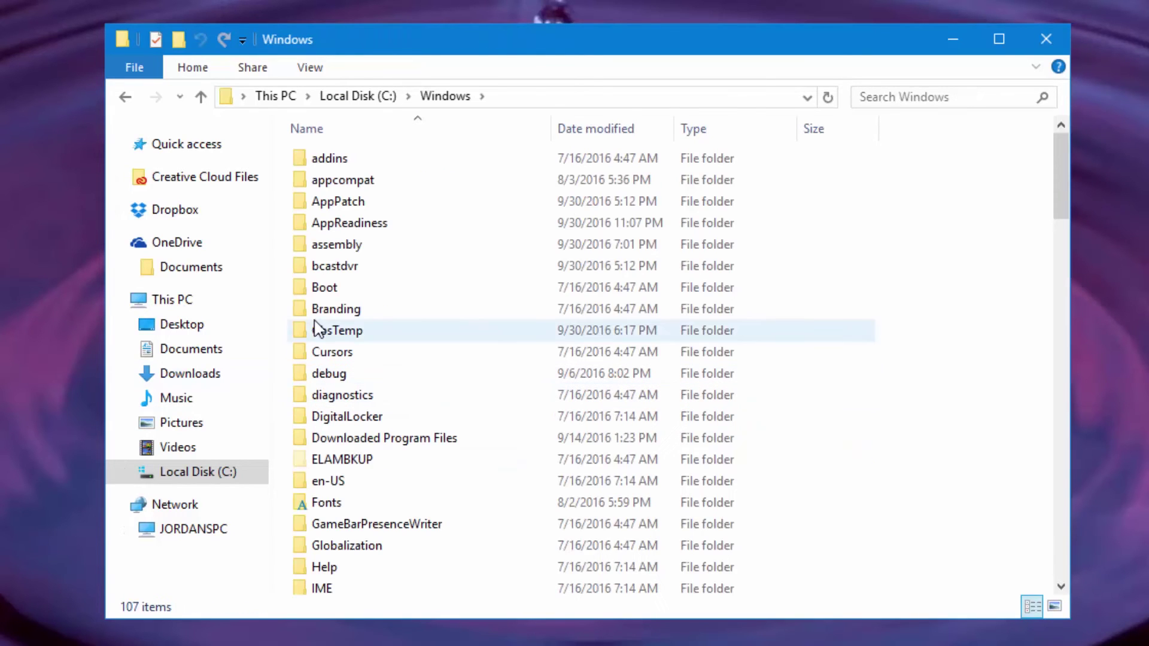
scroll(330, 292, "down", 7)
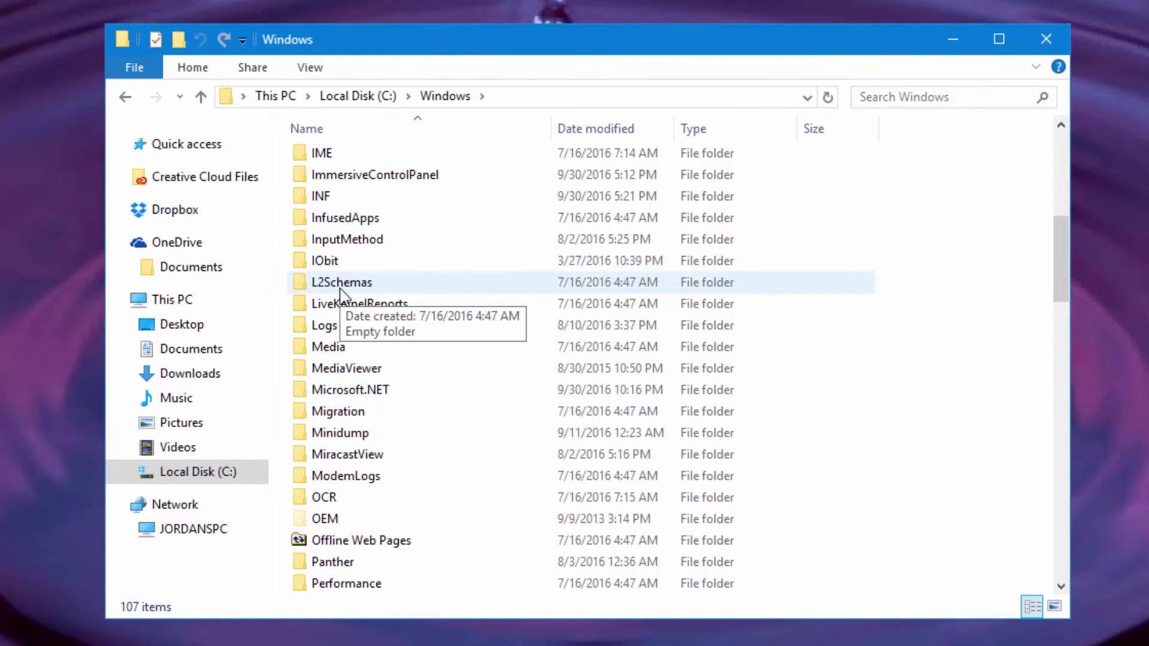
scroll(340, 292, "down", 8)
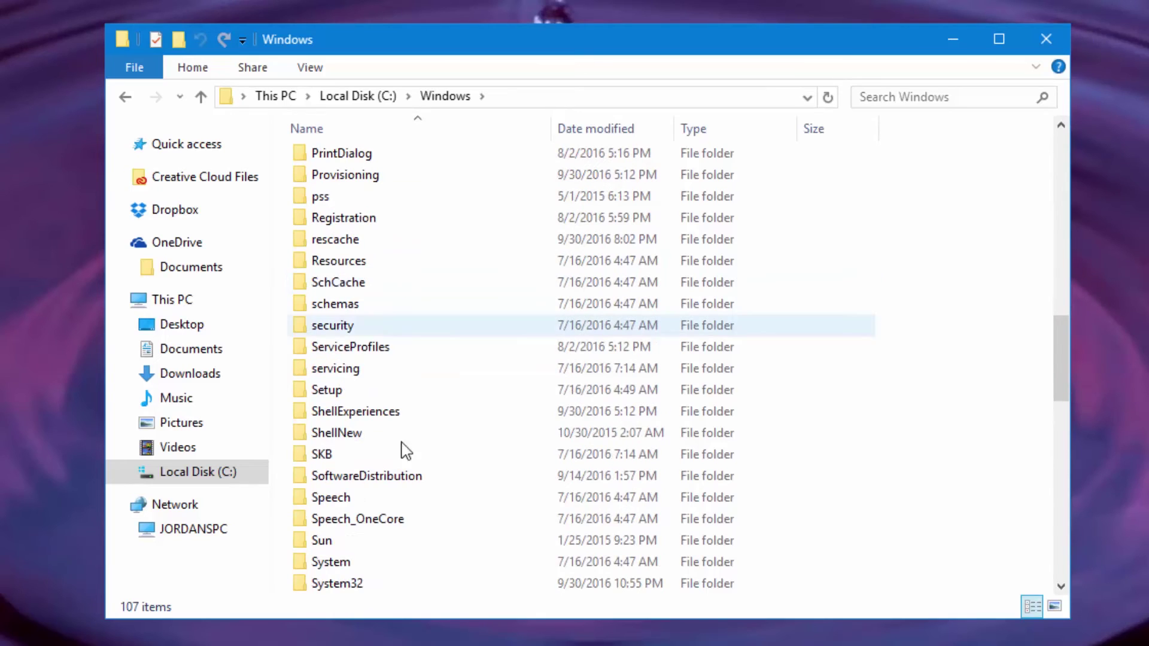
double_click(365, 478)
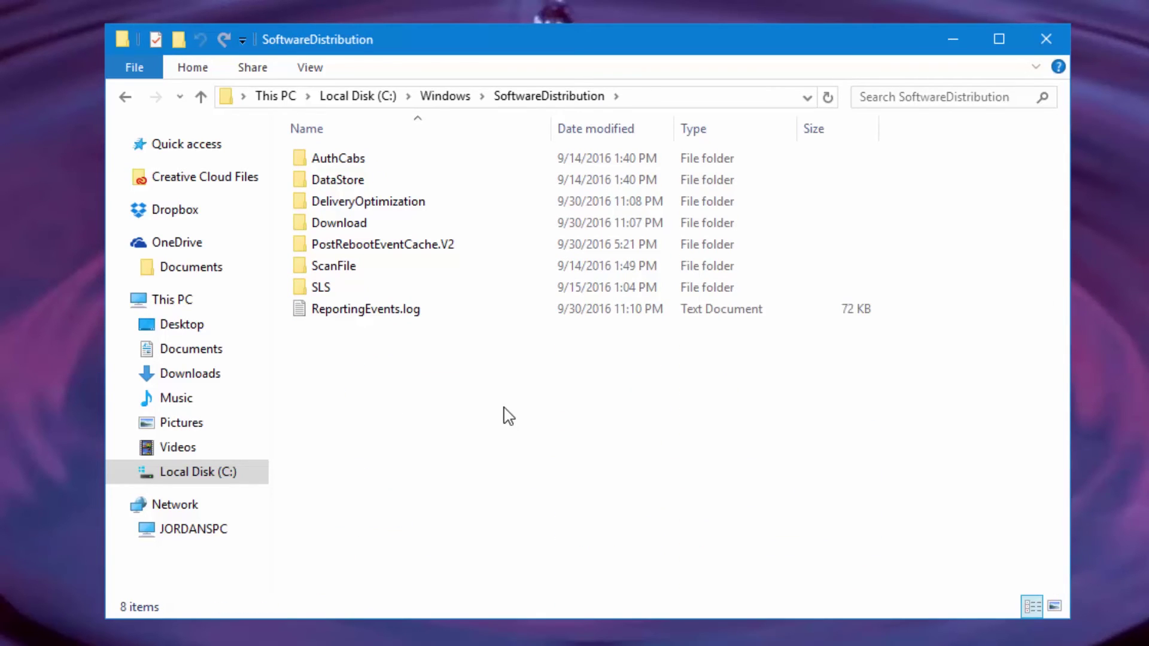
Box-select all eight SoftwareDistribution items, then close File Explorer
left_click_drag(396, 341, 361, 154)
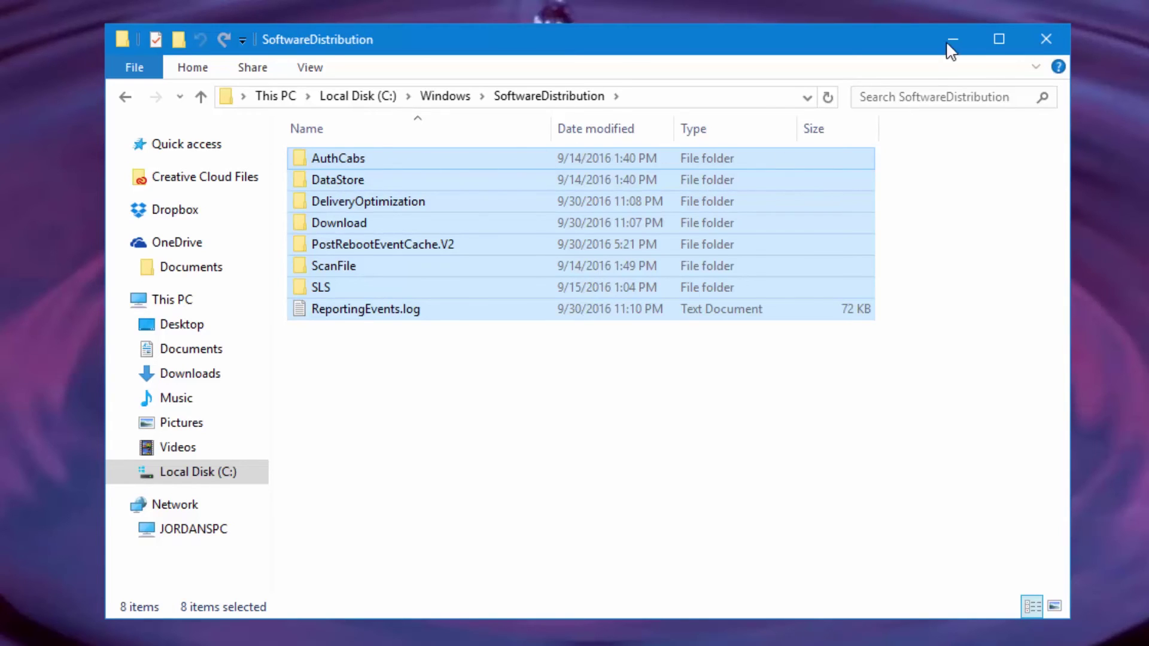
left_click(1039, 38)
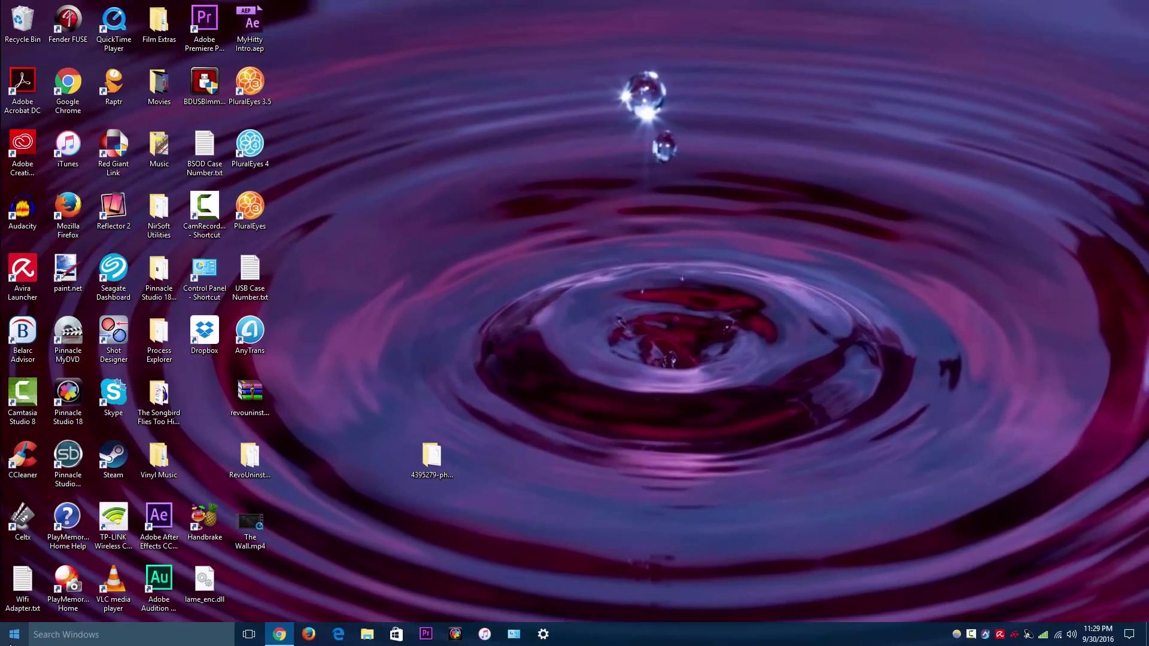
Open Command Prompt (Admin) from the Start right-click menu and centre its window
right_click(4, 643)
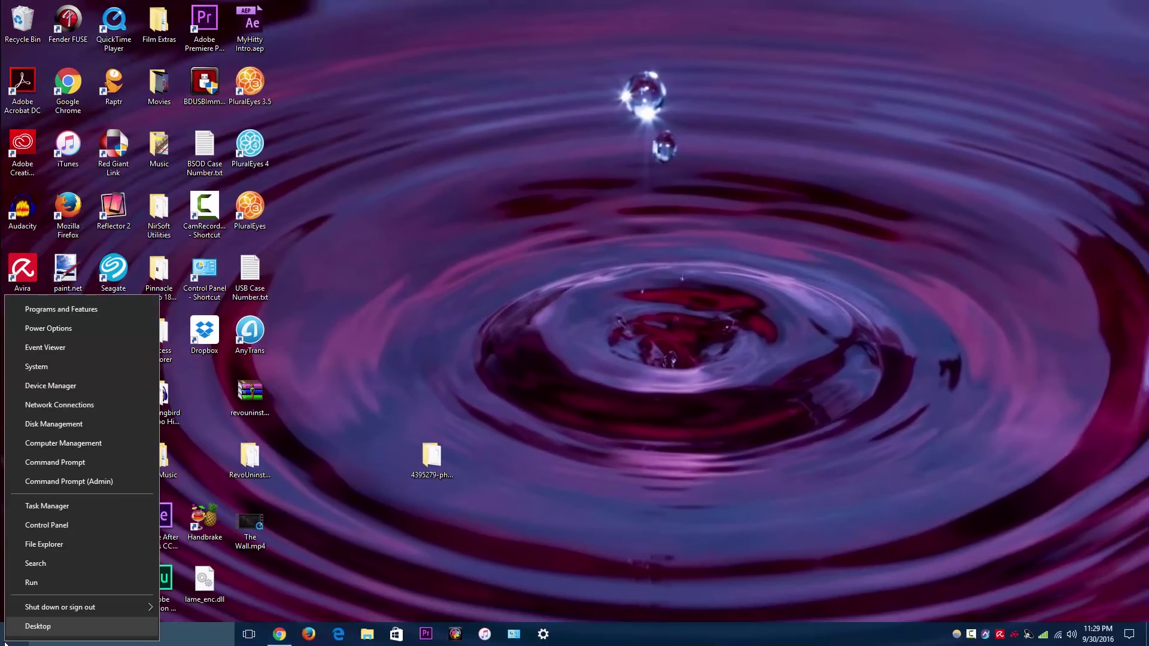
left_click(74, 482)
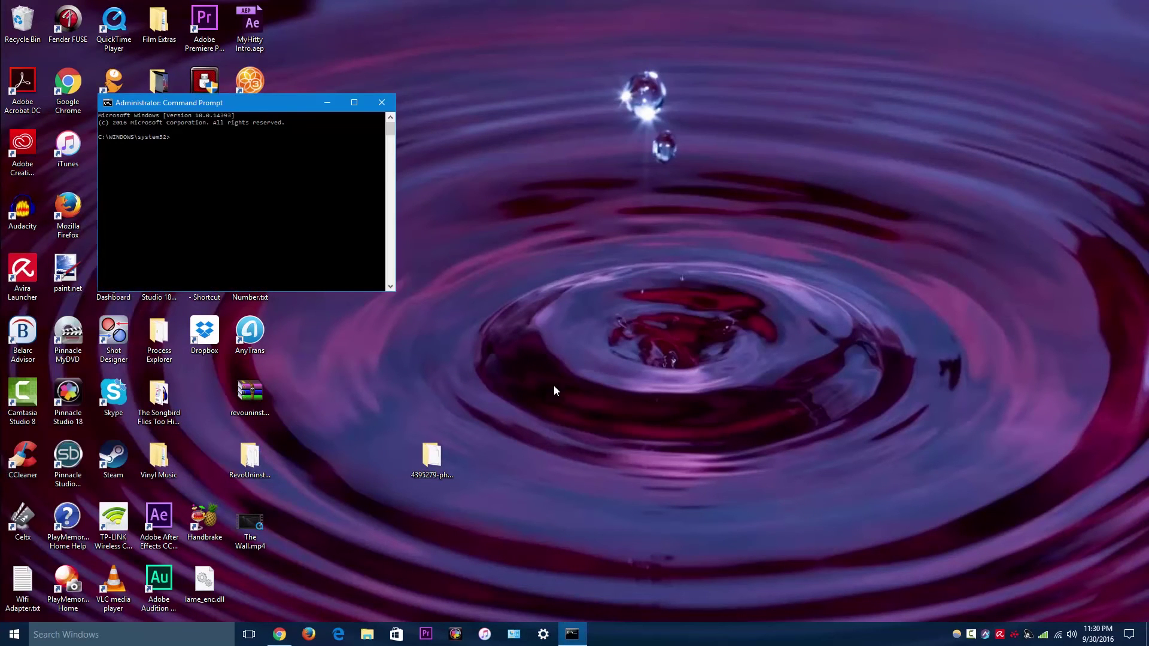
left_click_drag(257, 106, 577, 218)
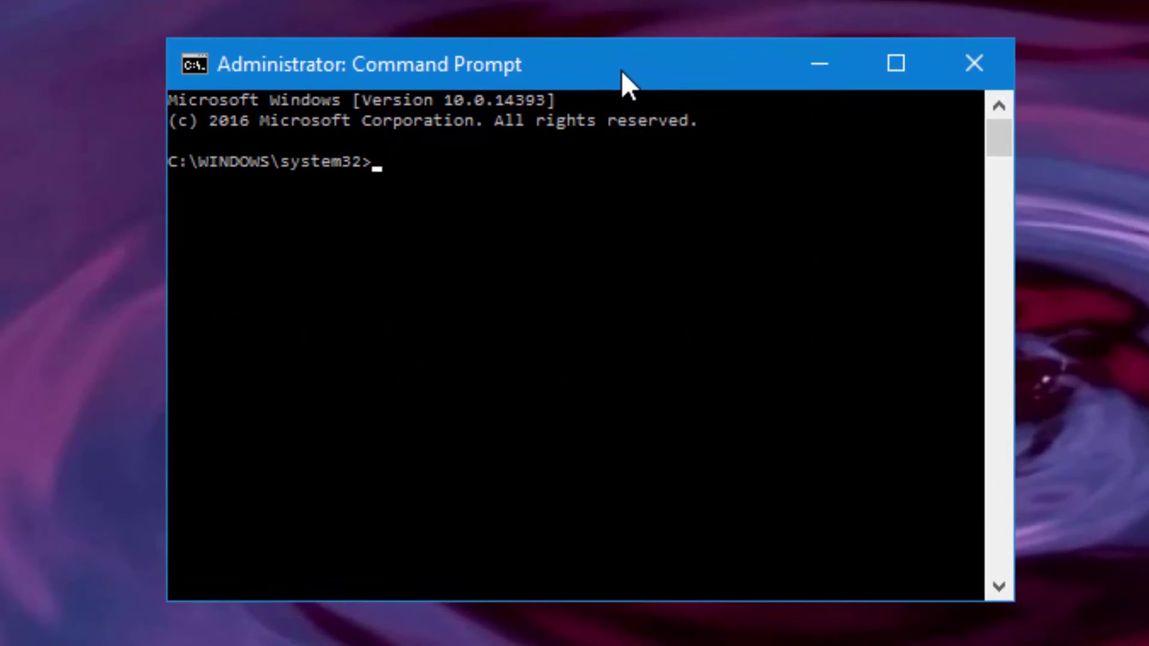
Restart the services with 'net start wuauserv' and 'net start bits'
type("net startt")
key("BackSpace")
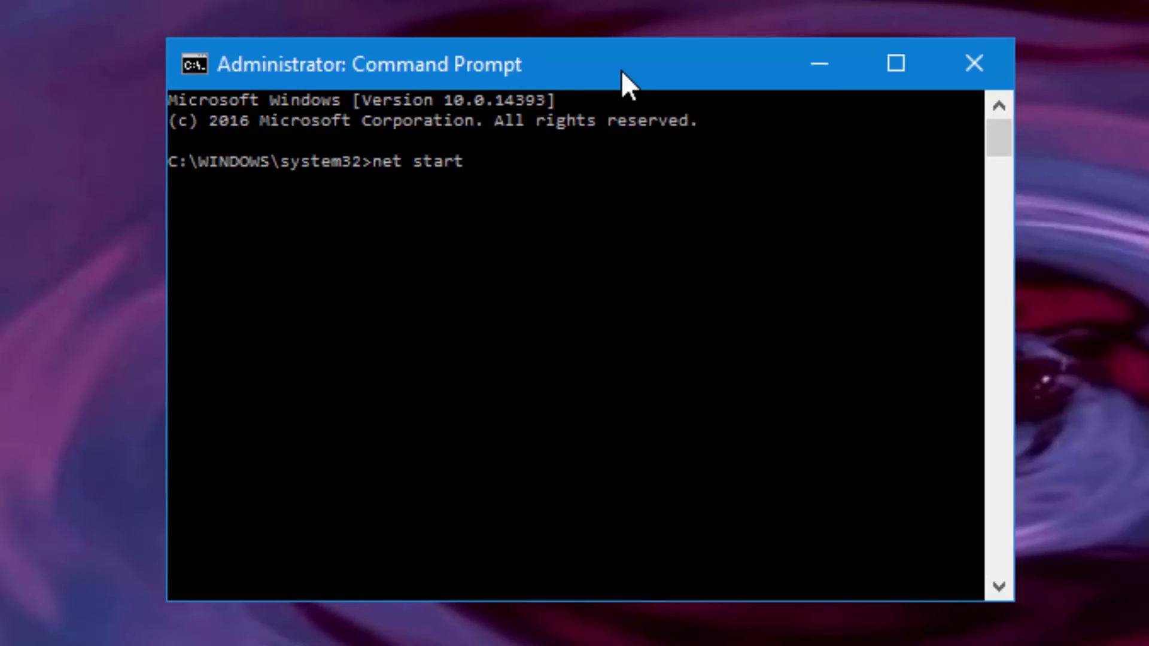
type("wuauser")
key("Return")
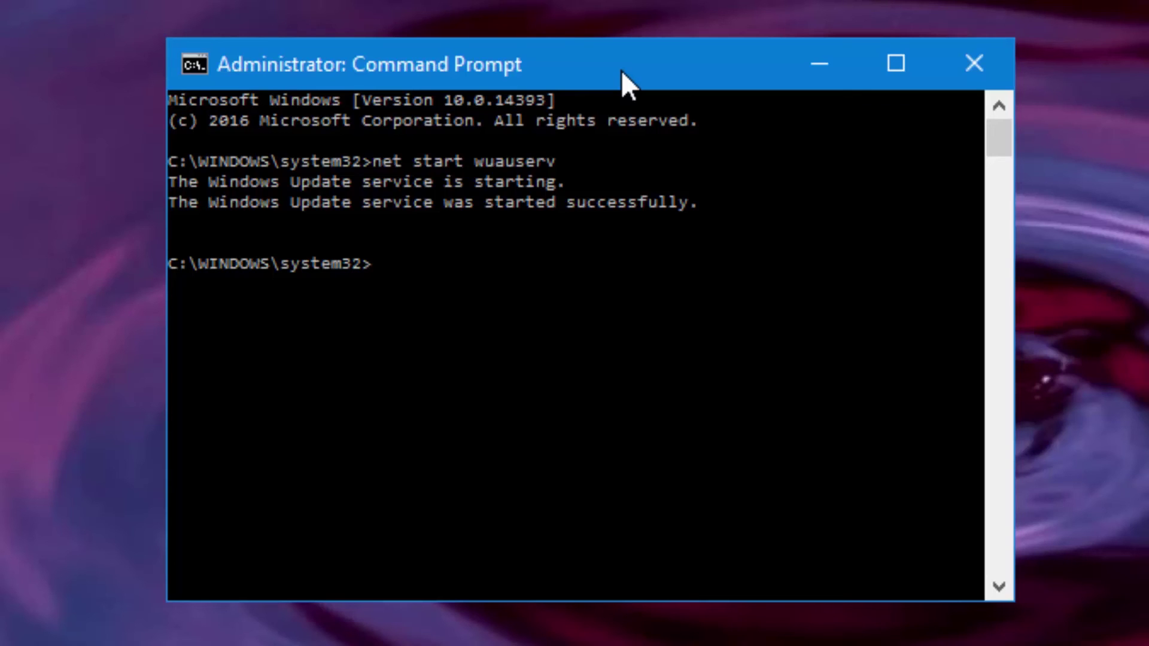
type("net start bits")
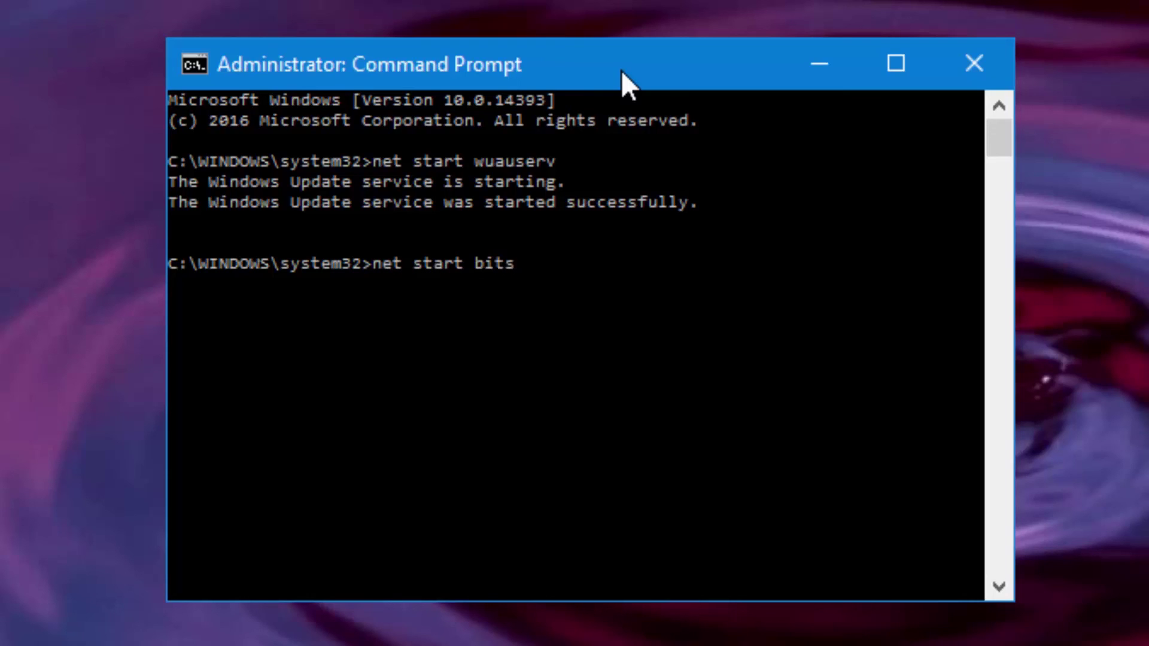
key("Return")
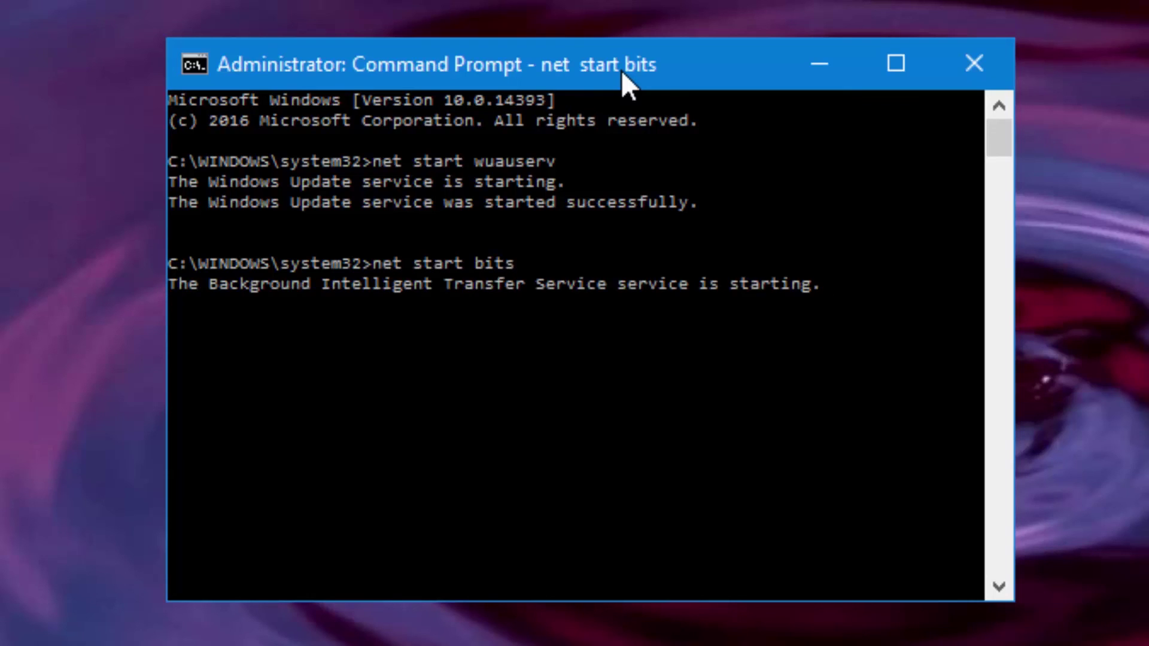